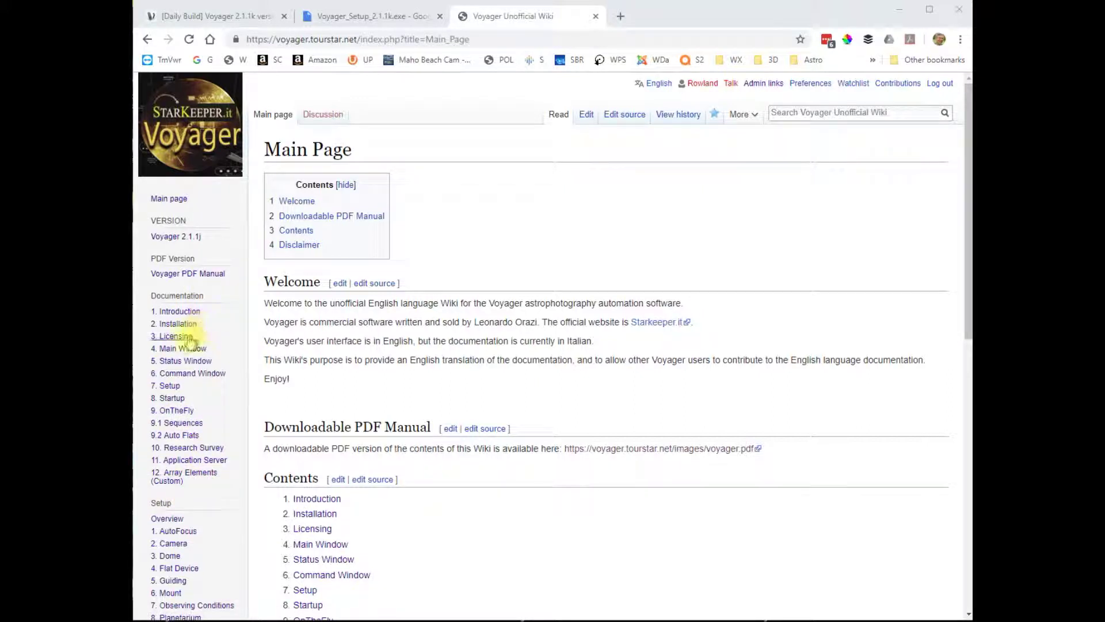
Look through the documentation, setup, DragScript, tutorial and FAQ topics on the Voyager wiki's main page
scroll(212, 420, down, 4)
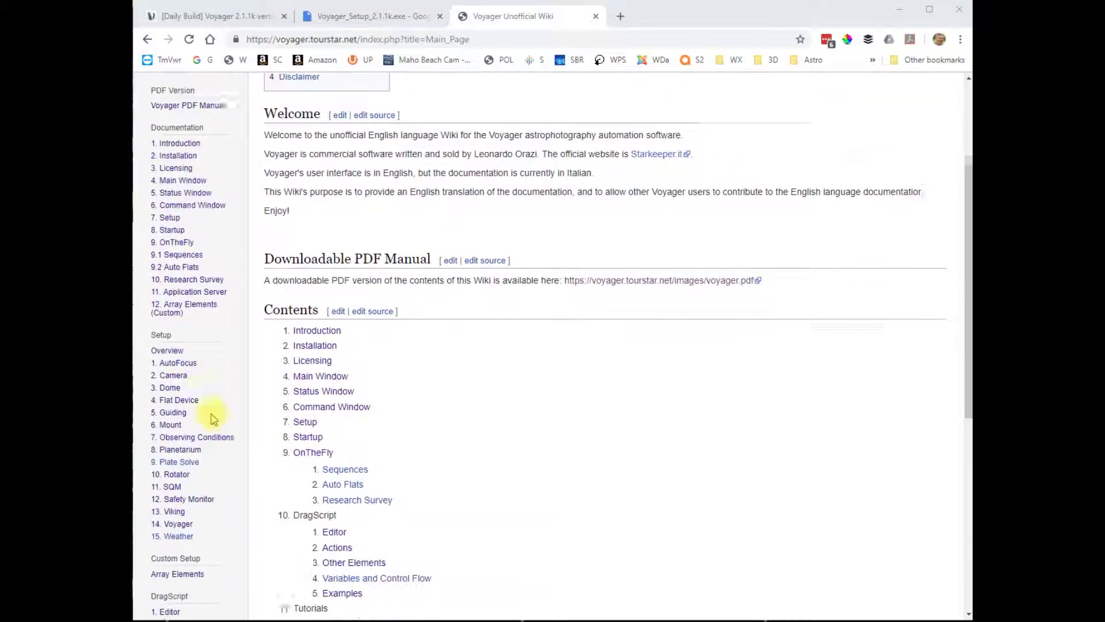
scroll(206, 332, down, 2)
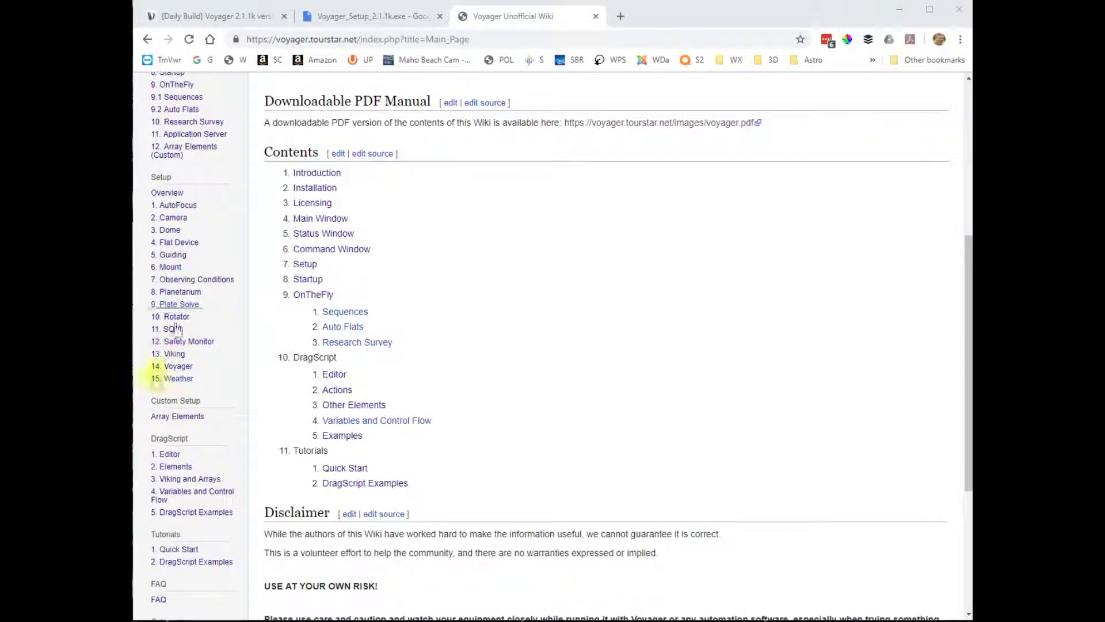
scroll(210, 353, down, 3)
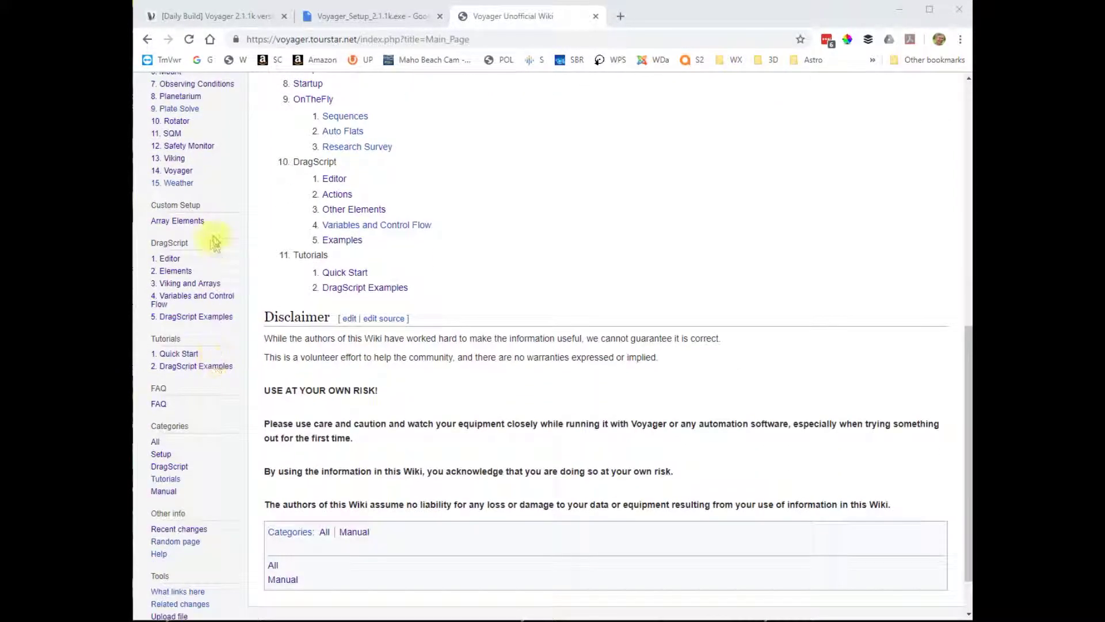
scroll(206, 246, down, 1)
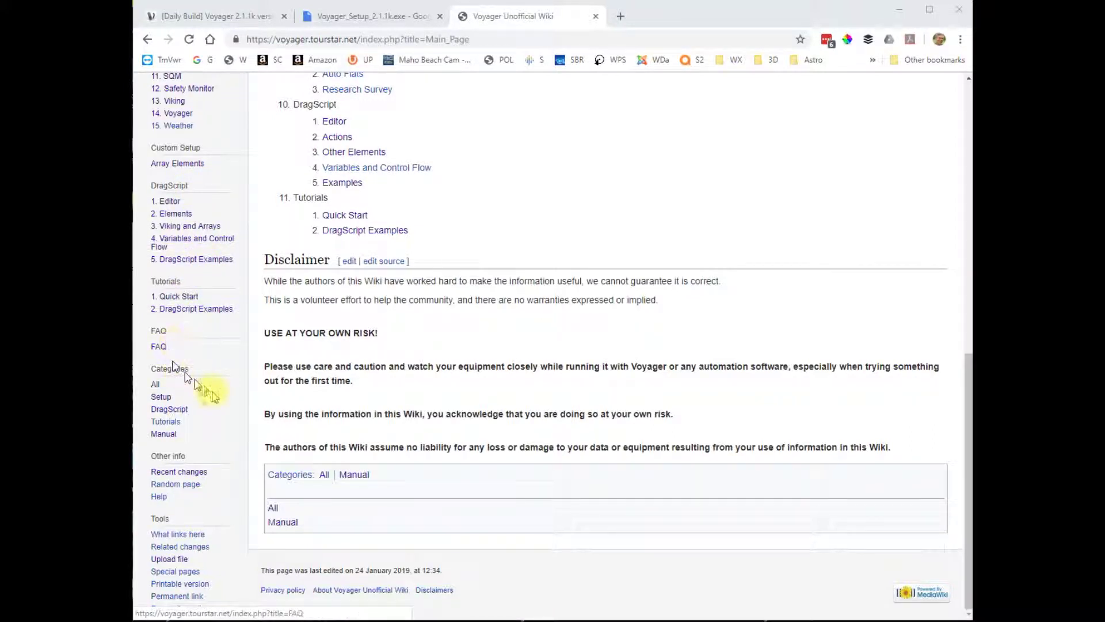
scroll(218, 446, up, 1)
key(Home)
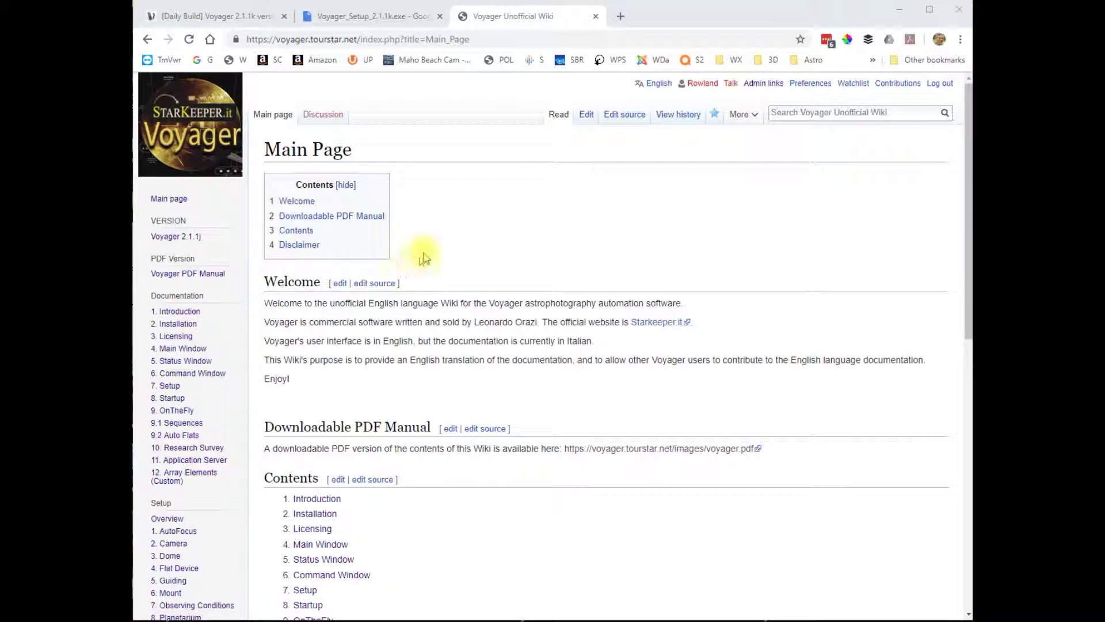
Open the wiki's Installation page and read the prerequisites and supported third-party applications
click(174, 325)
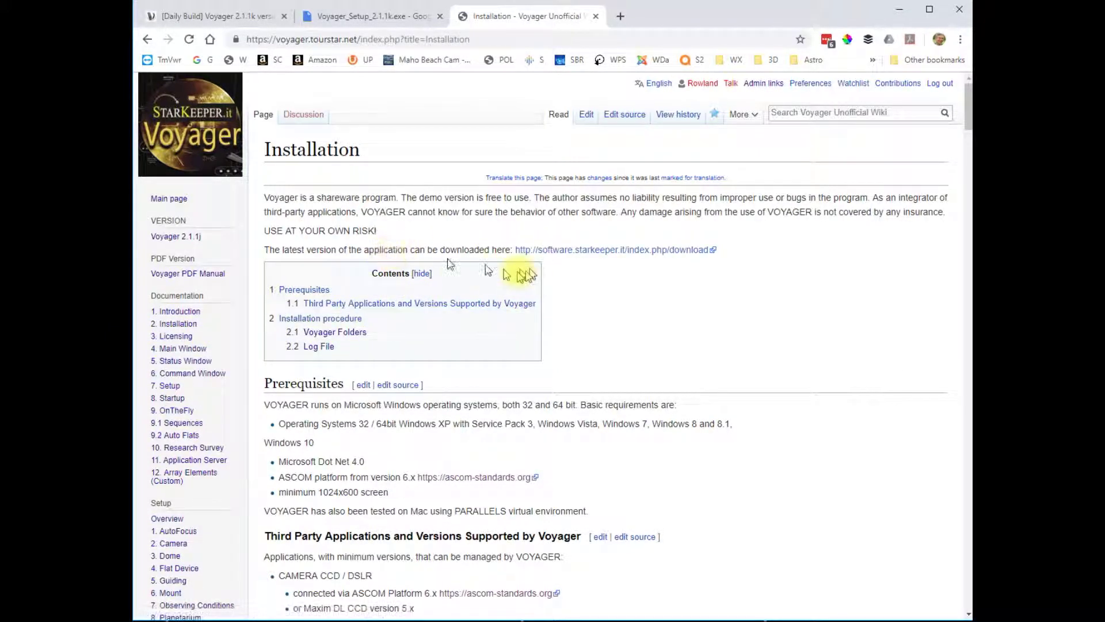
scroll(521, 275, down, 2)
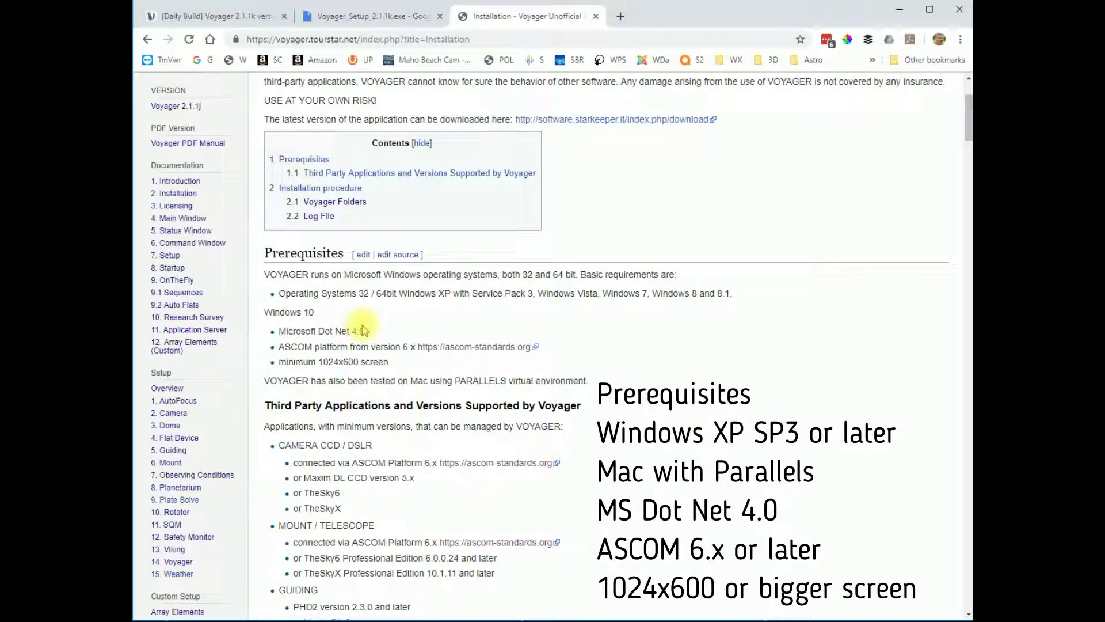
scroll(362, 329, down, 2)
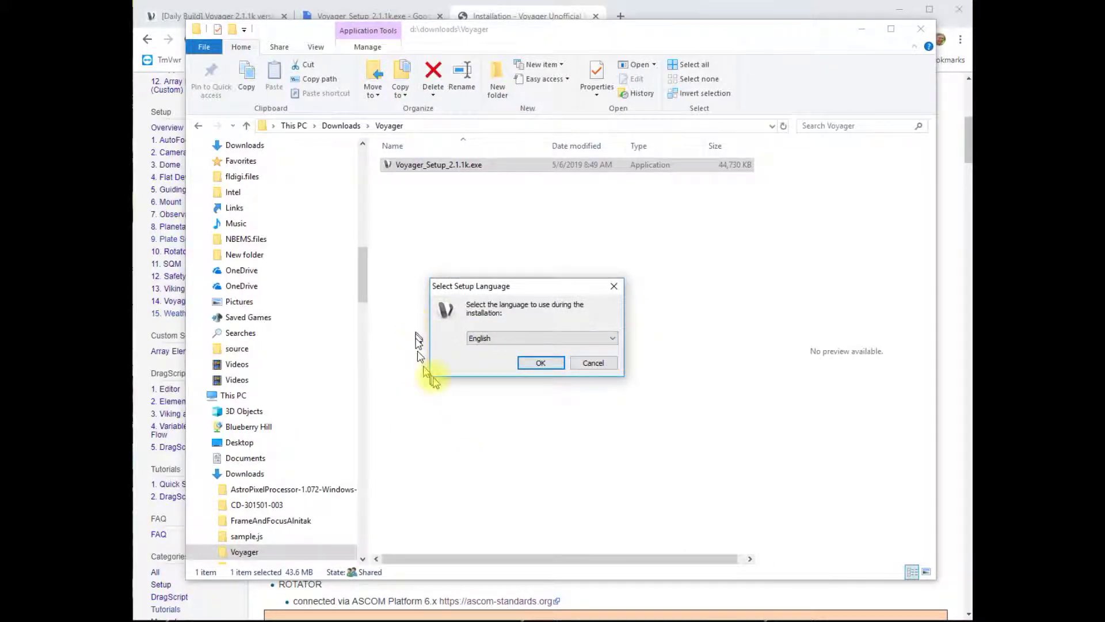
Start the Voyager setup in English, accept the license agreement and confirm C:\Program Files (x86)\Voyager as the destination folder
click(559, 369)
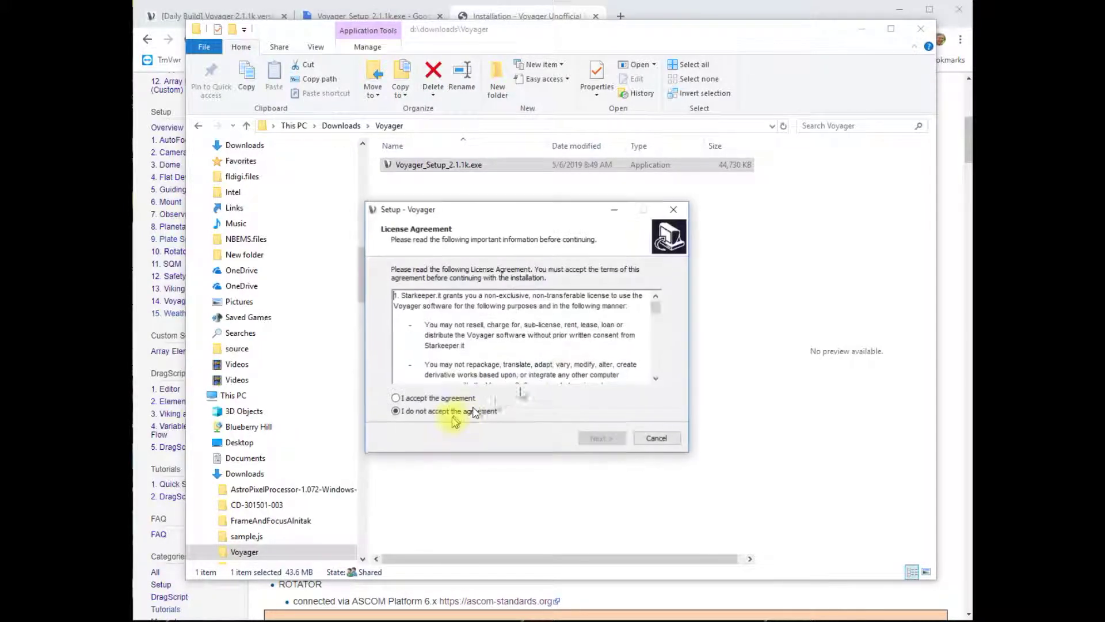
click(443, 398)
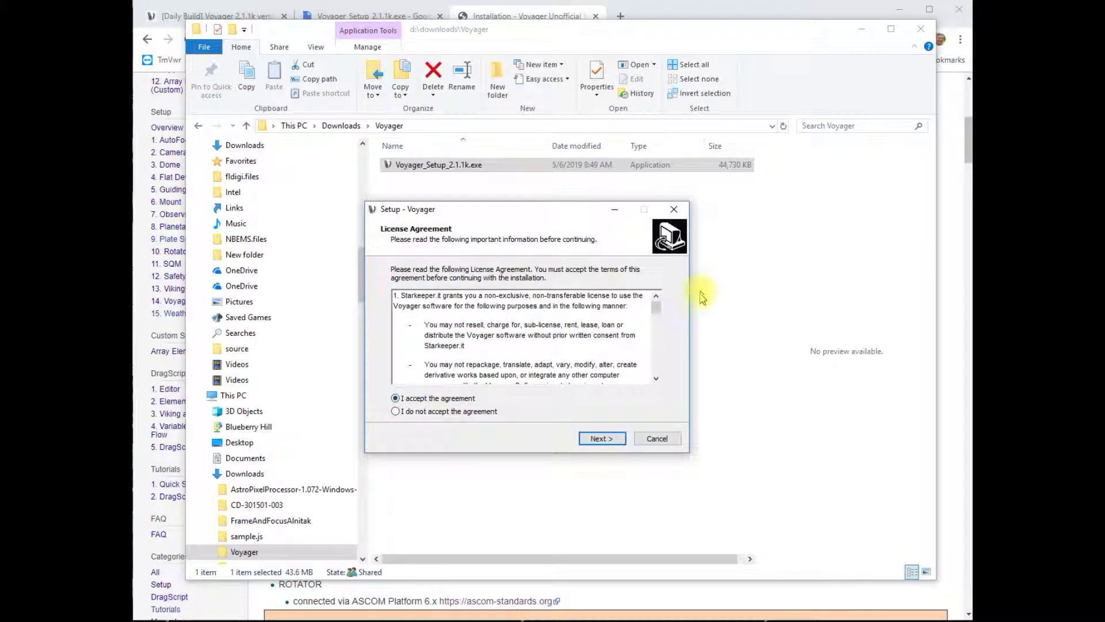
click(601, 438)
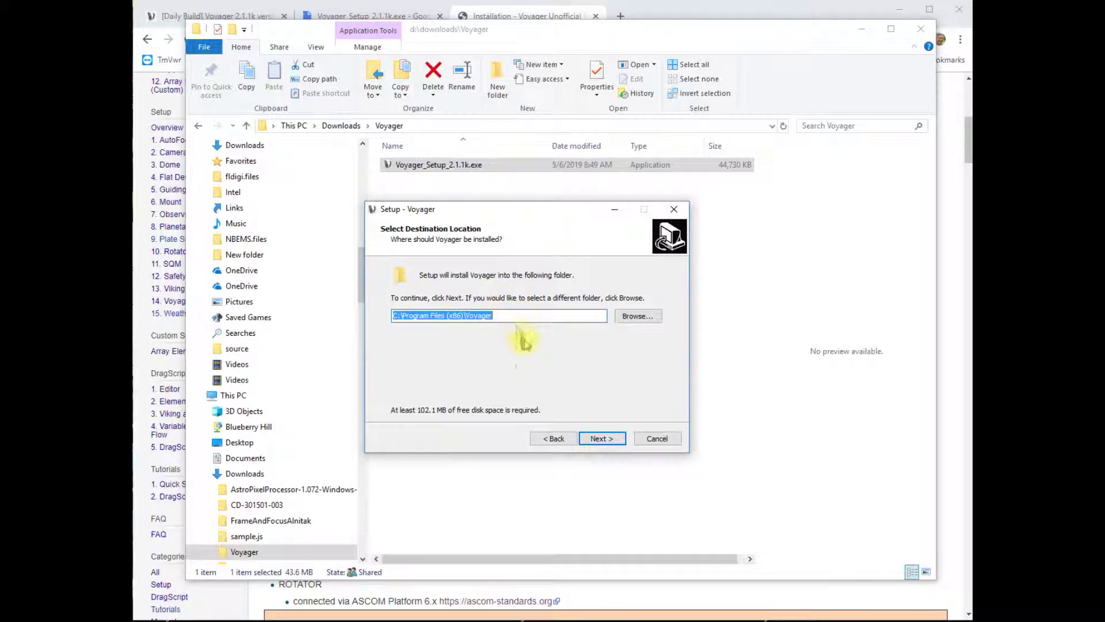
click(606, 442)
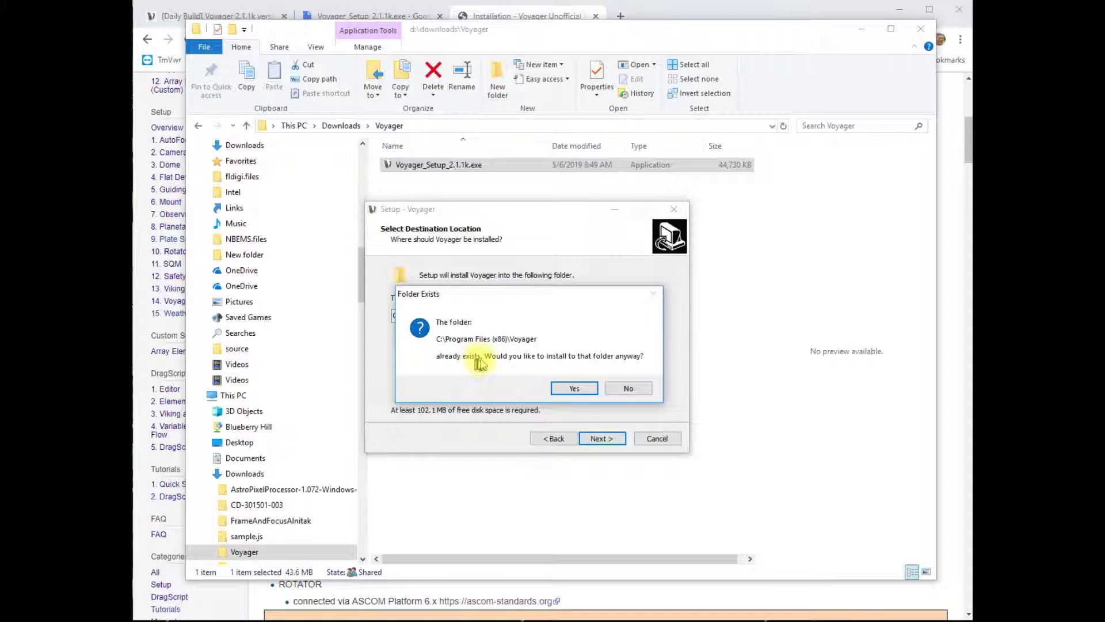
click(575, 389)
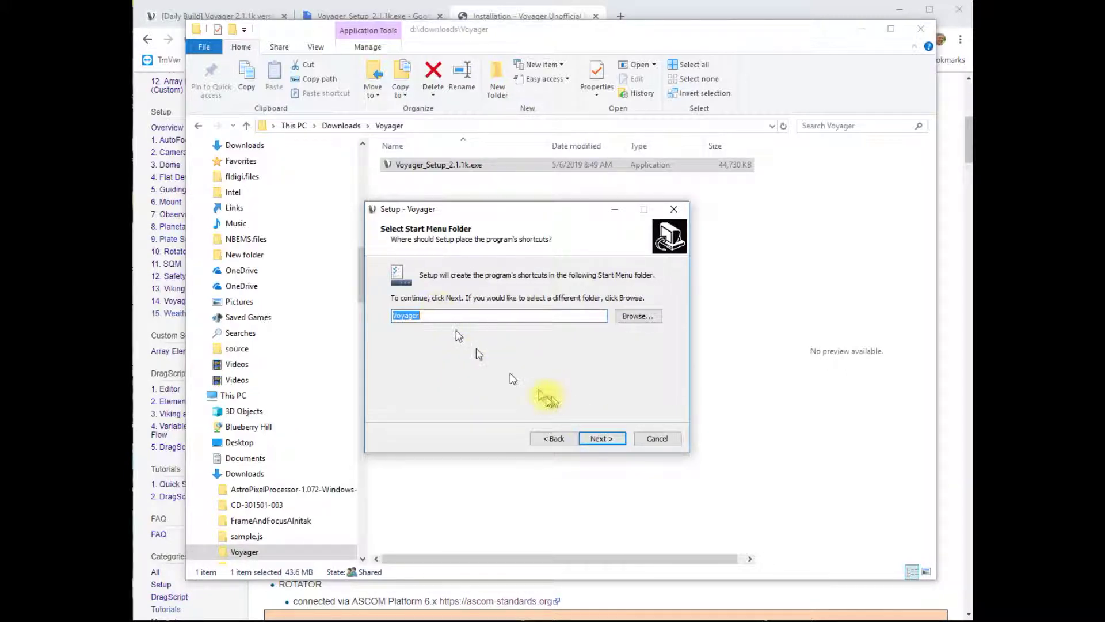
Install Voyager with the Start menu folder Voyager and a desktop shortcut, and finish the setup wizard
click(601, 438)
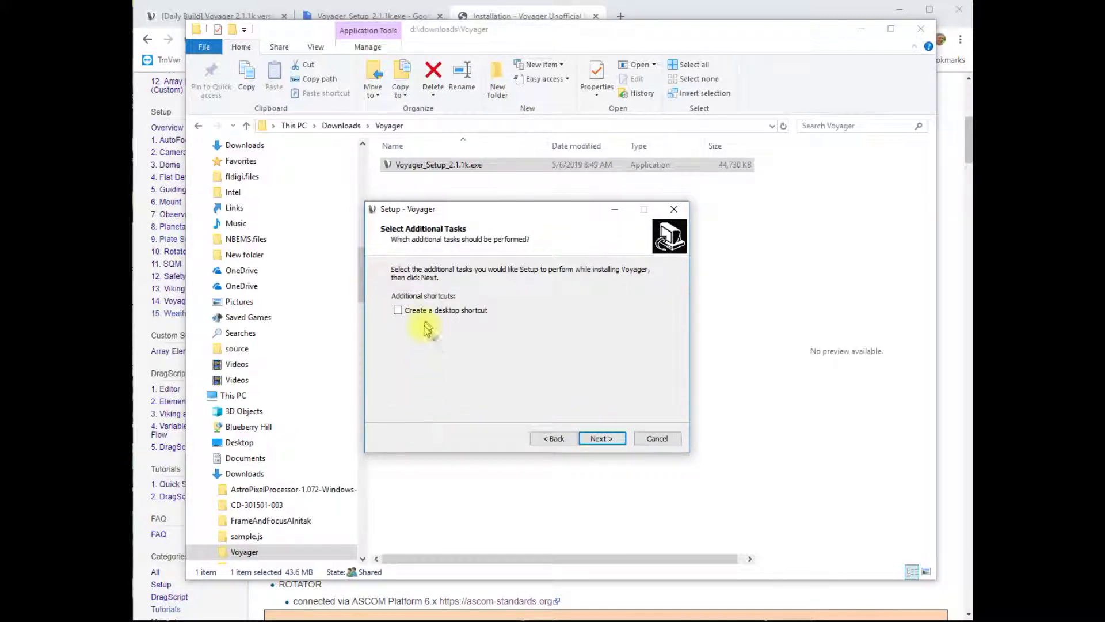
click(403, 314)
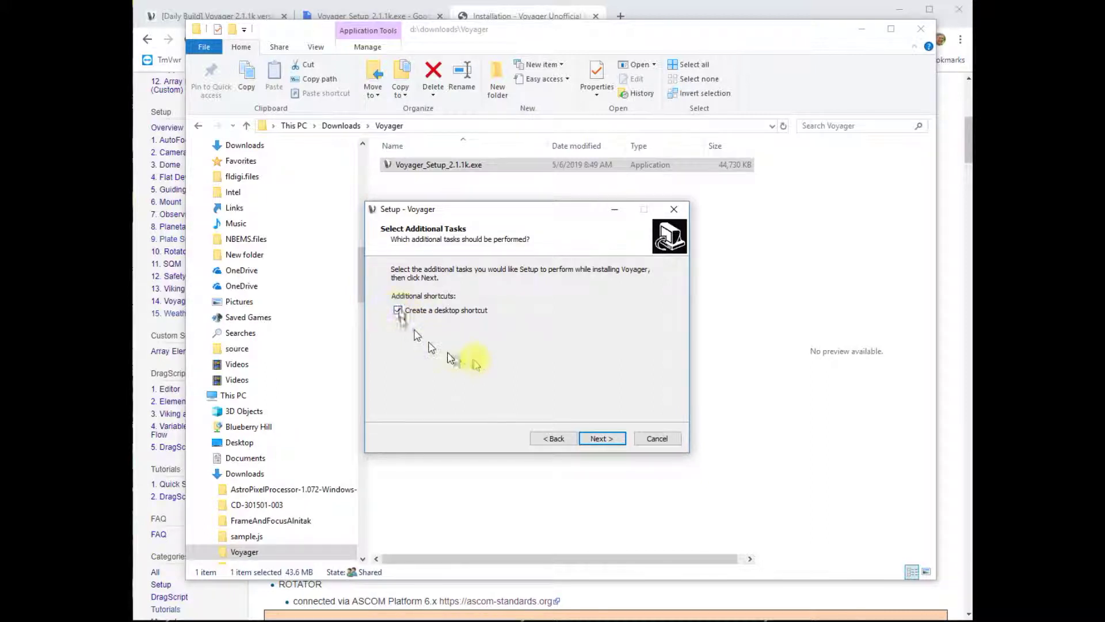
click(601, 440)
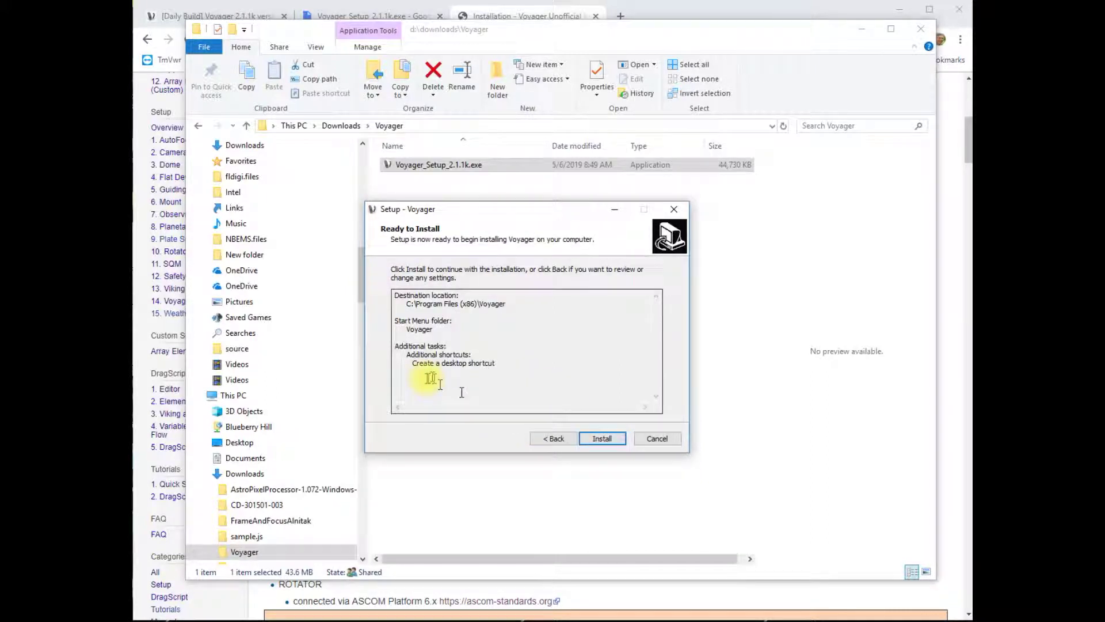
click(601, 439)
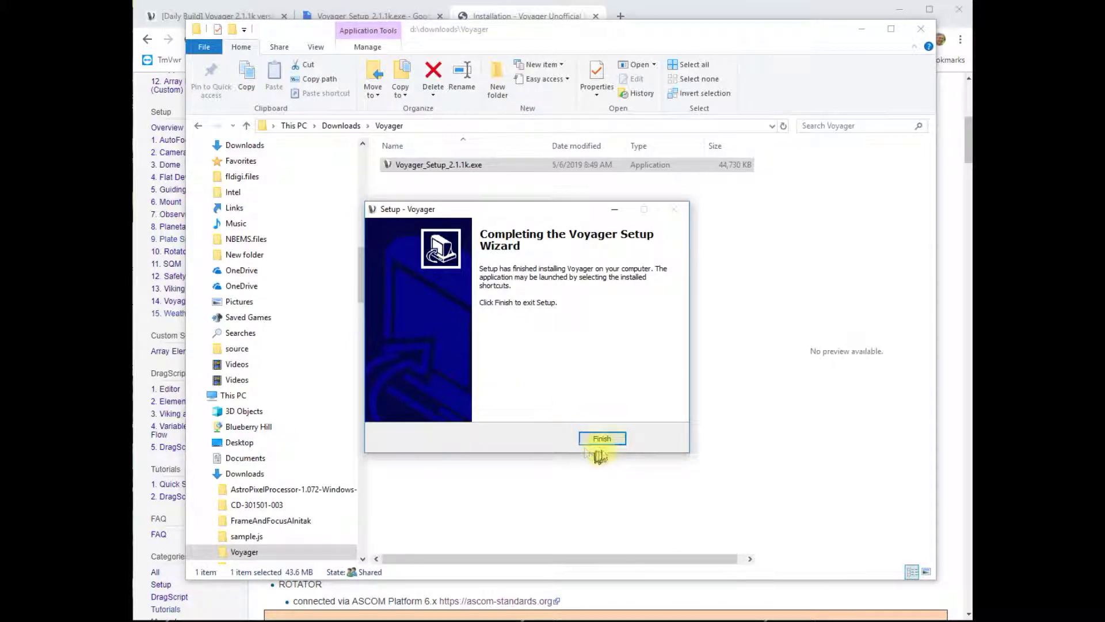
click(602, 439)
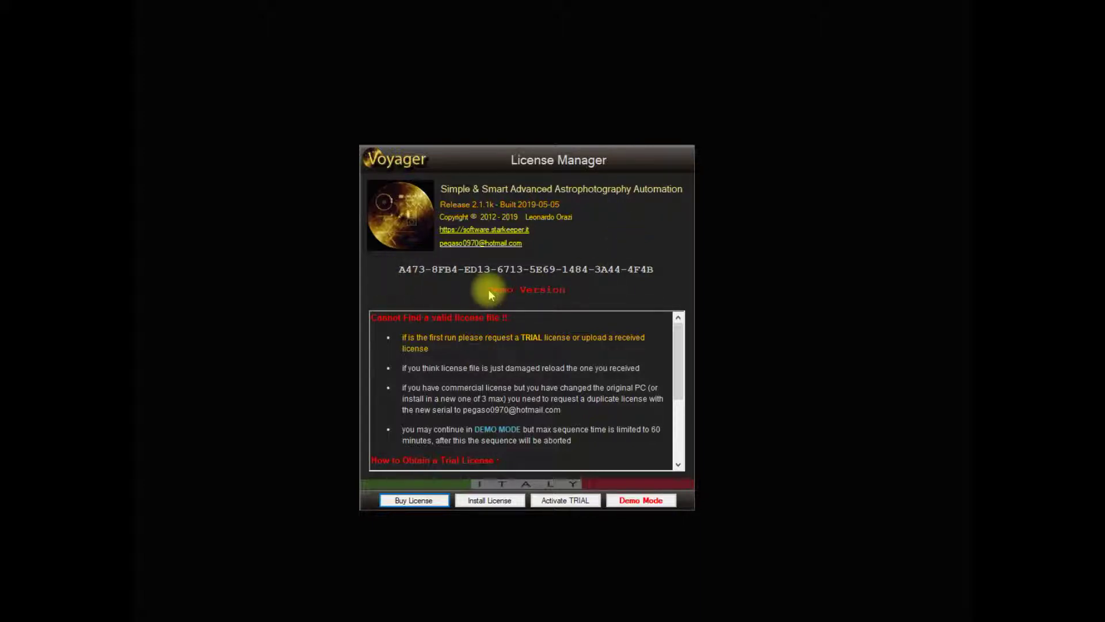
Highlight the serial code in the License Manager and continue in Demo Mode
drag(394, 267, 660, 271)
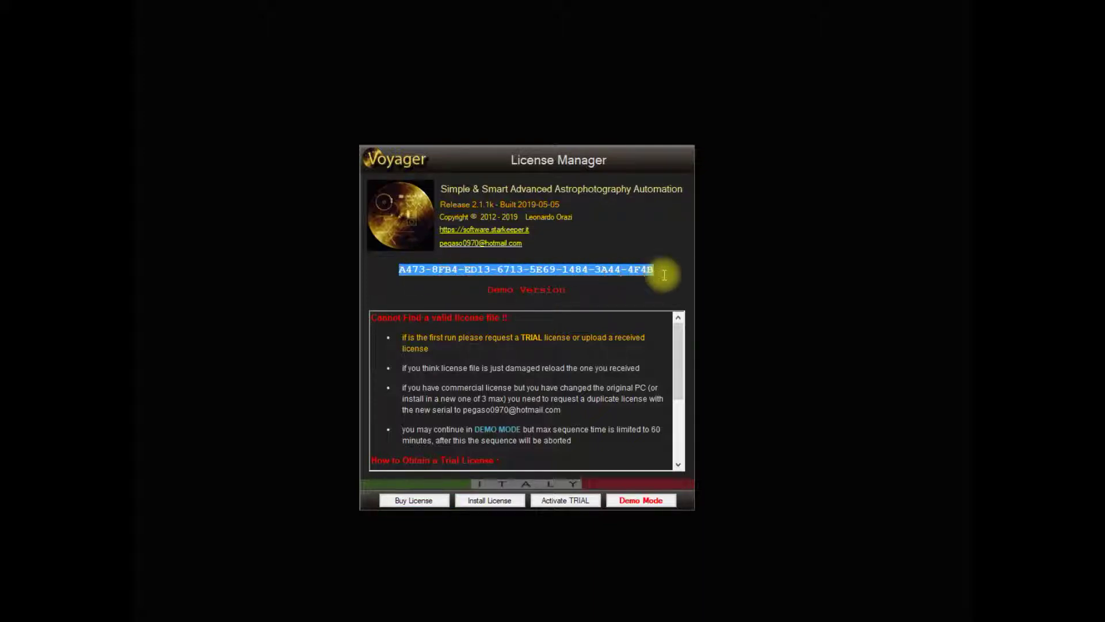
click(412, 270)
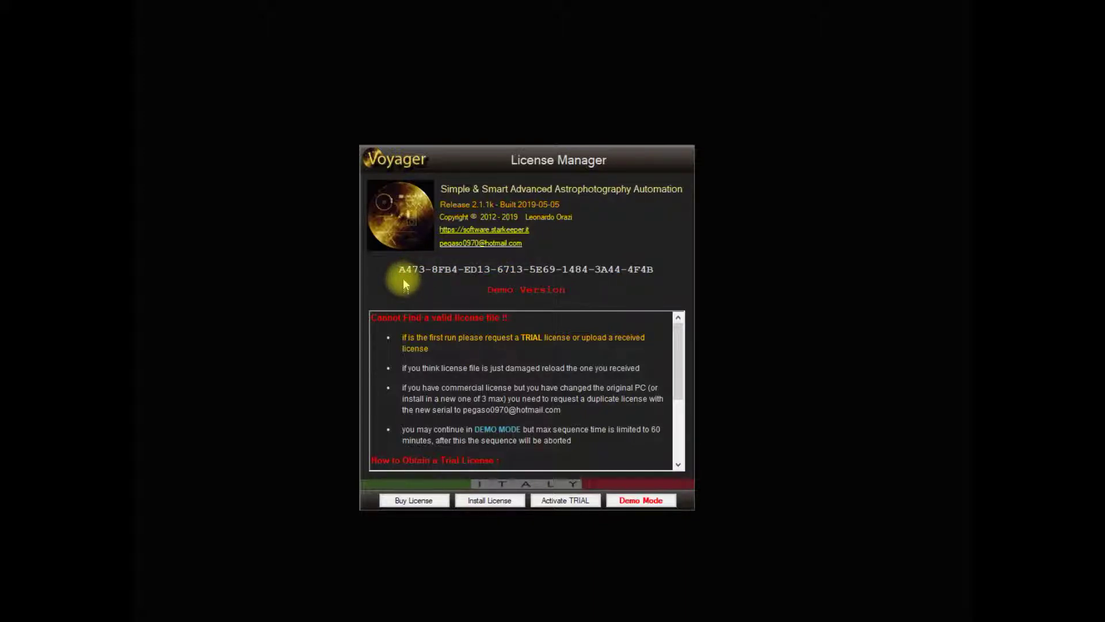
drag(400, 269, 676, 268)
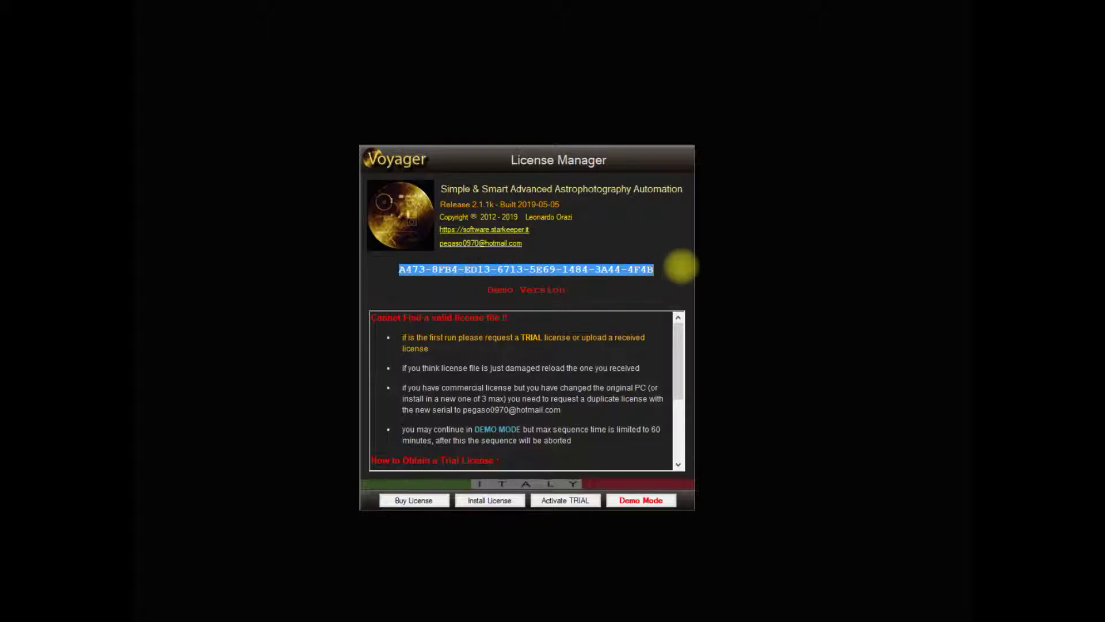
click(677, 268)
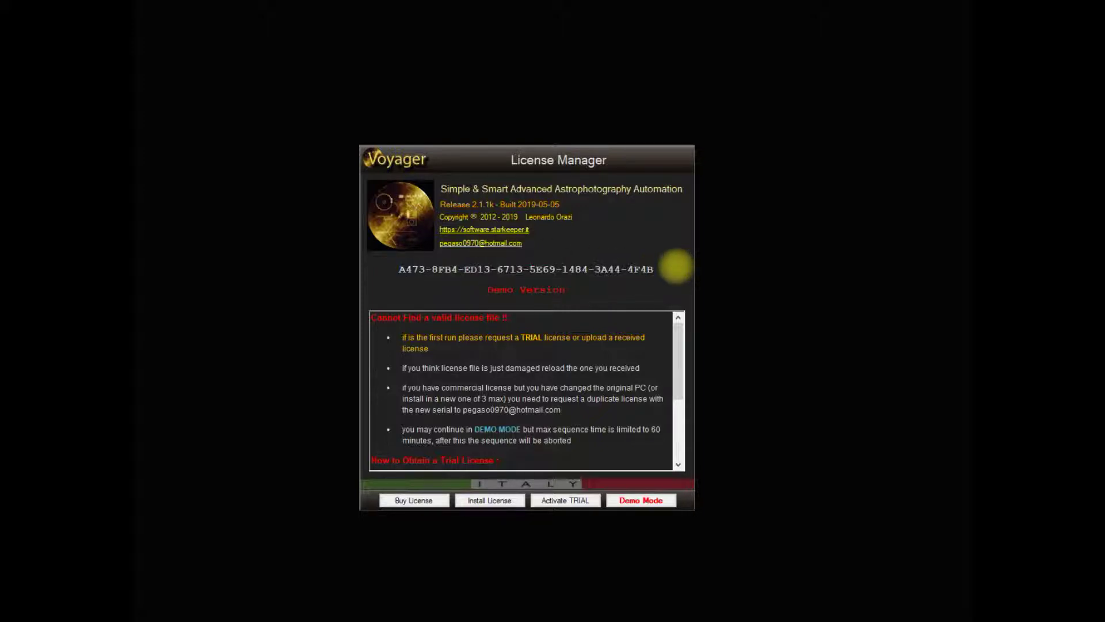
click(633, 501)
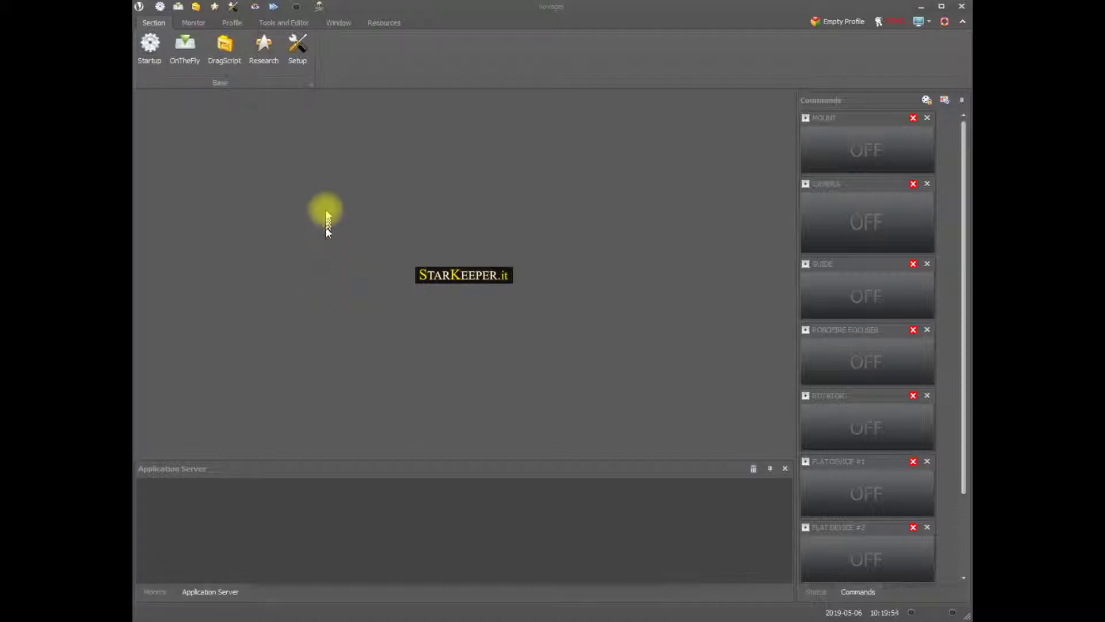
Open the license information window from the resources and copy the serial code to the clipboard
click(383, 23)
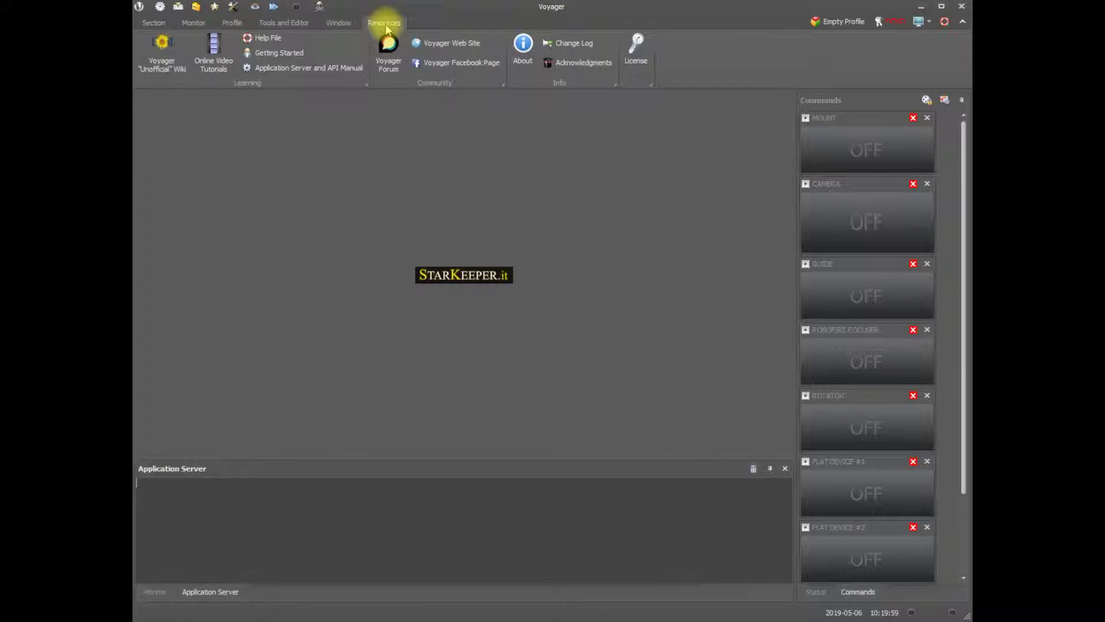
click(640, 58)
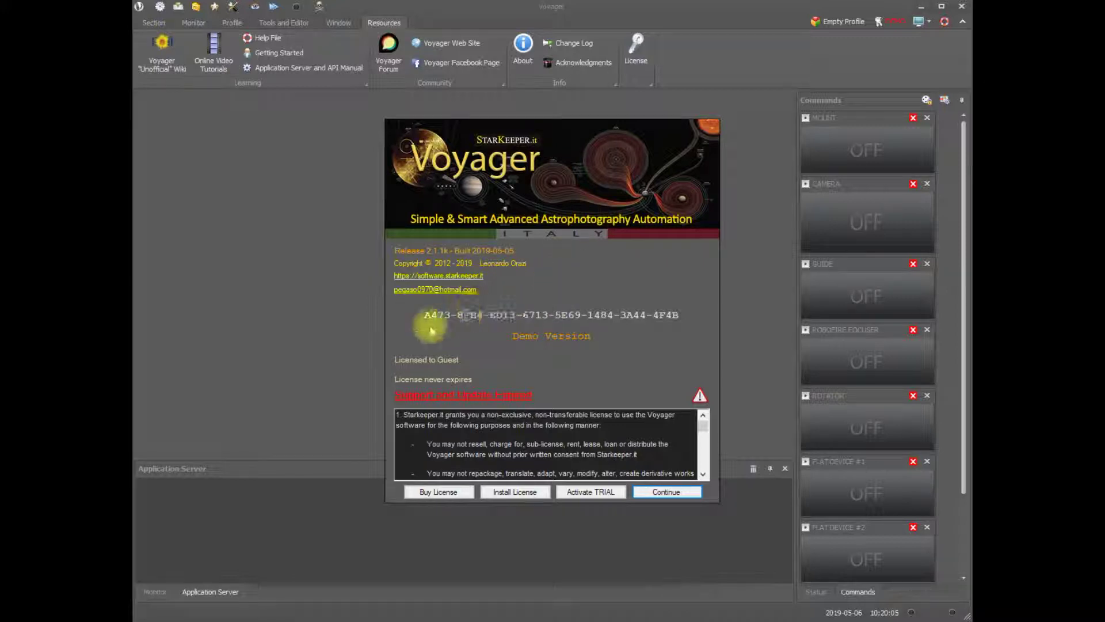
drag(424, 315, 685, 298)
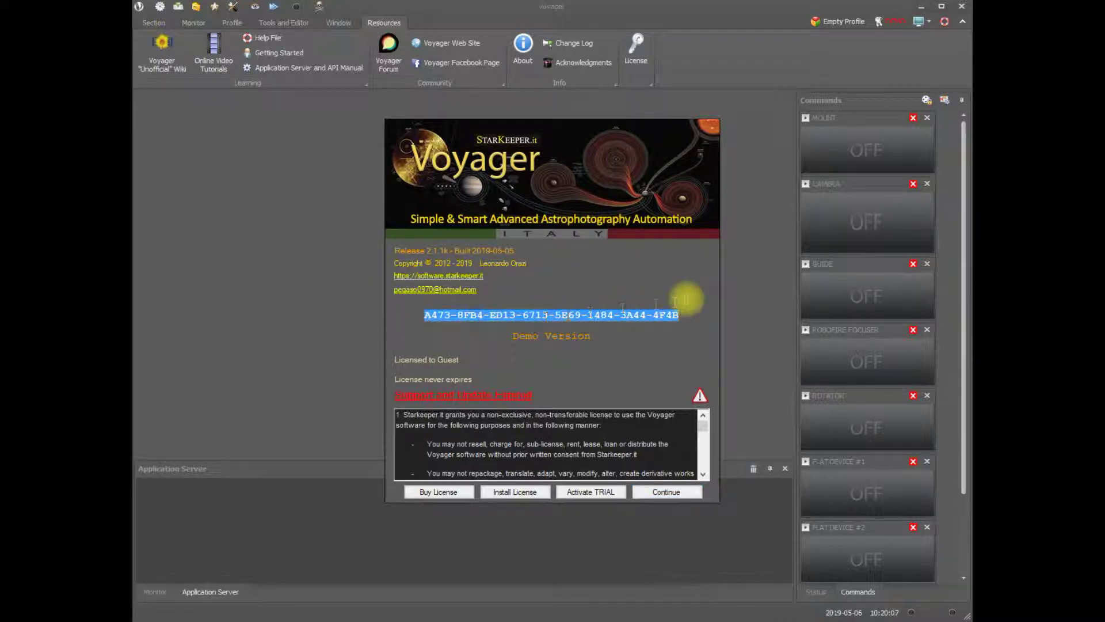
right_click(655, 313)
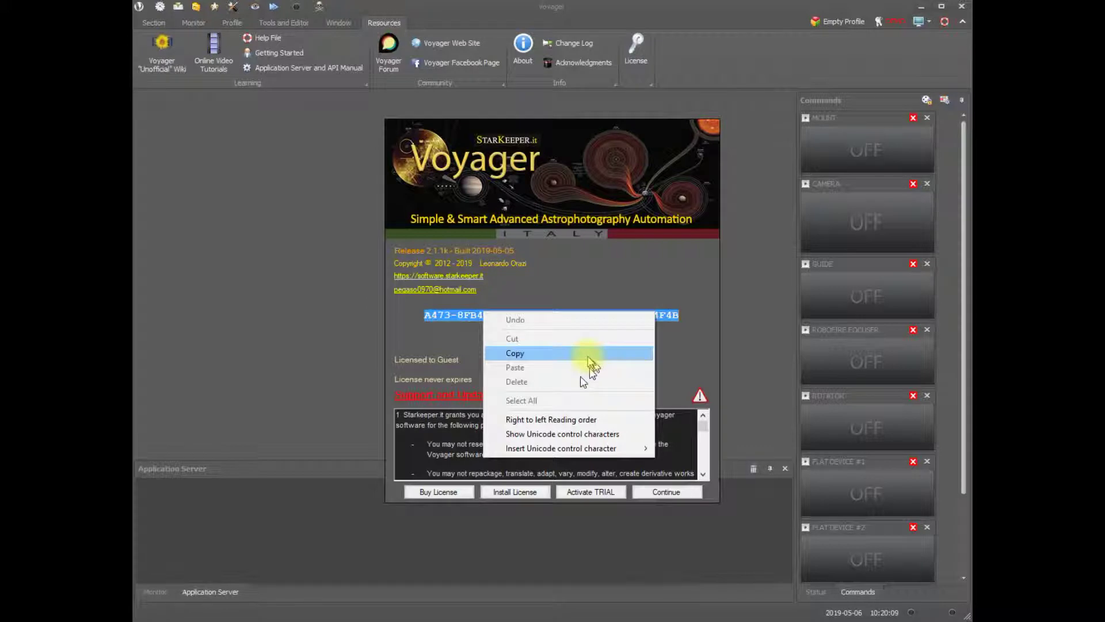
click(587, 354)
click(404, 314)
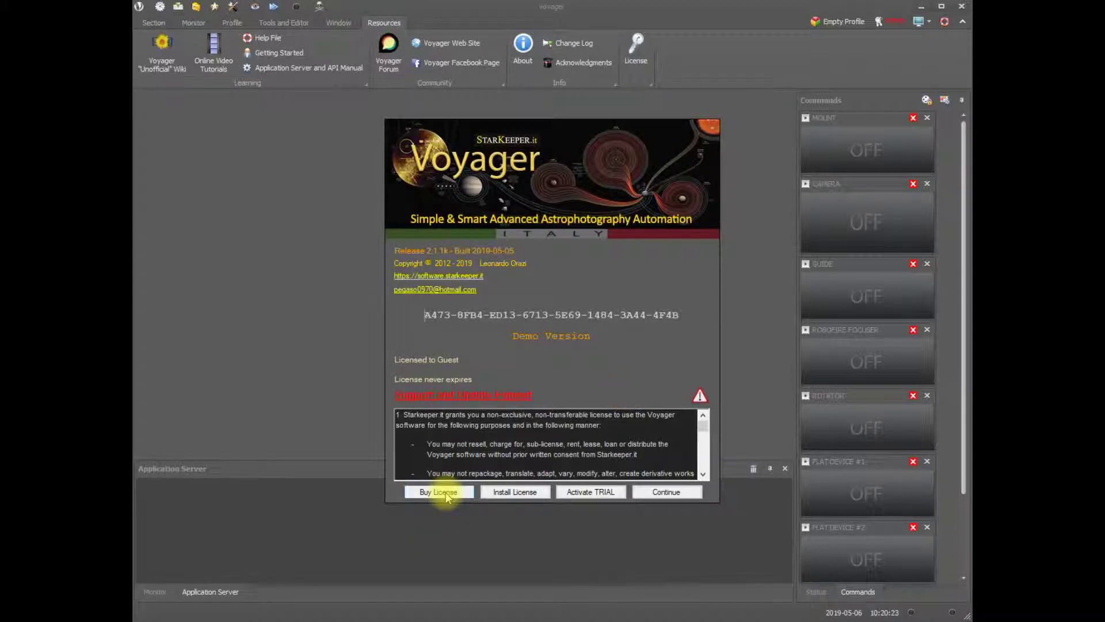
Highlight the serial code once more in the license information window and continue to the main window
click(444, 493)
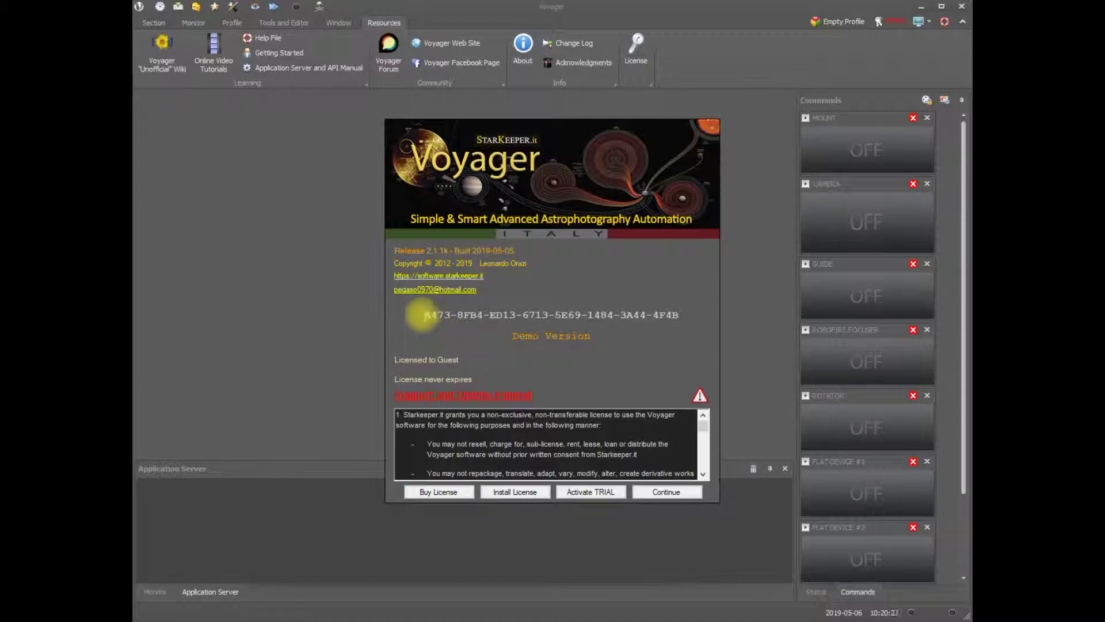
drag(424, 314, 690, 305)
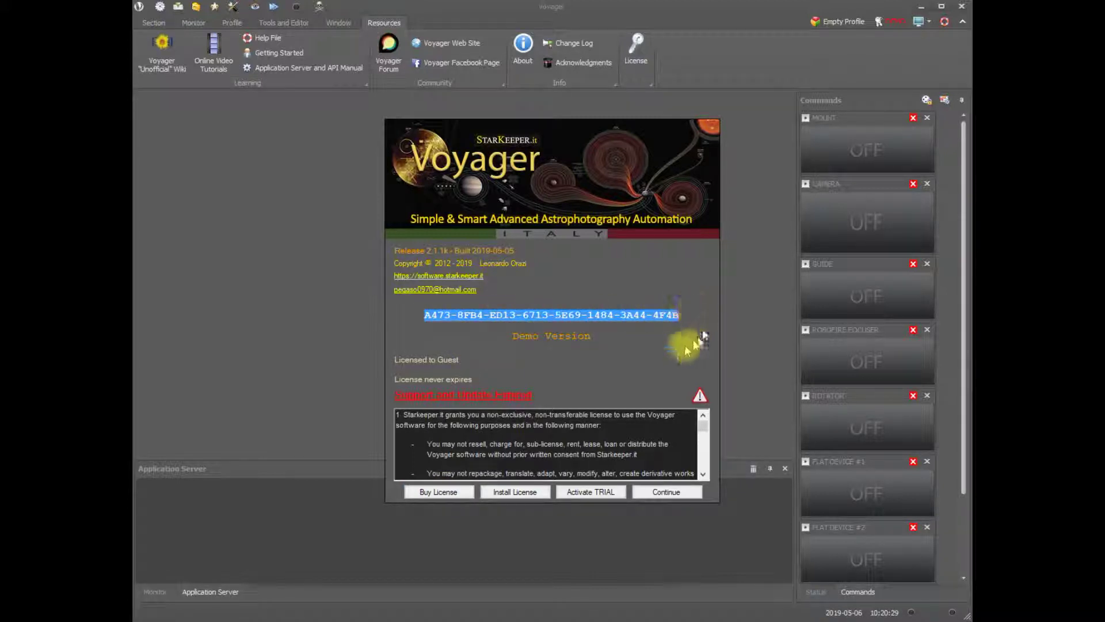
click(656, 492)
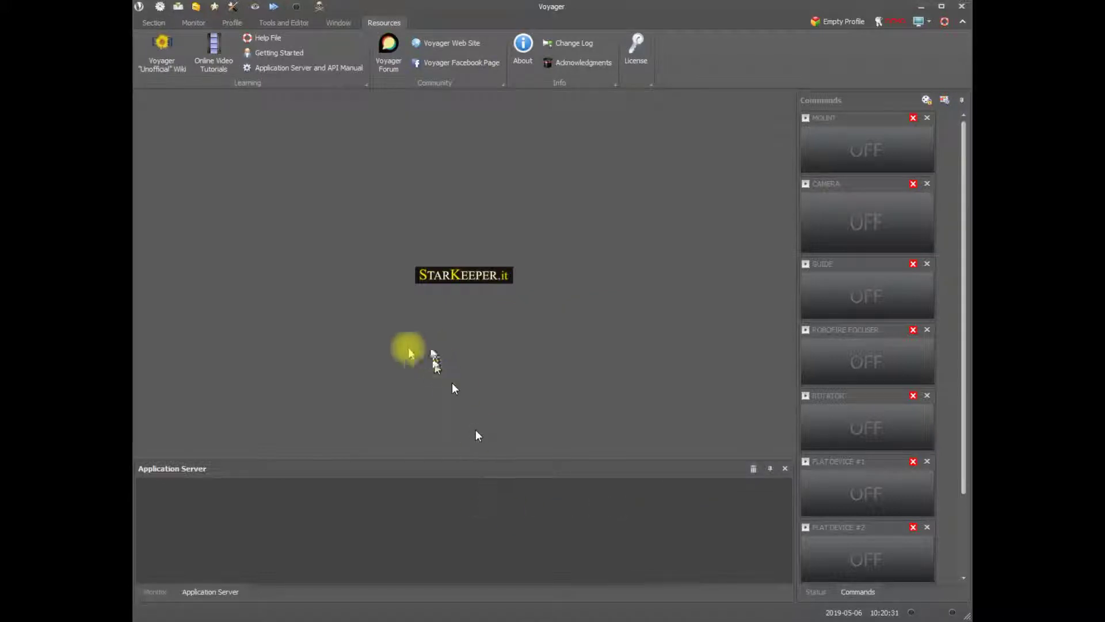